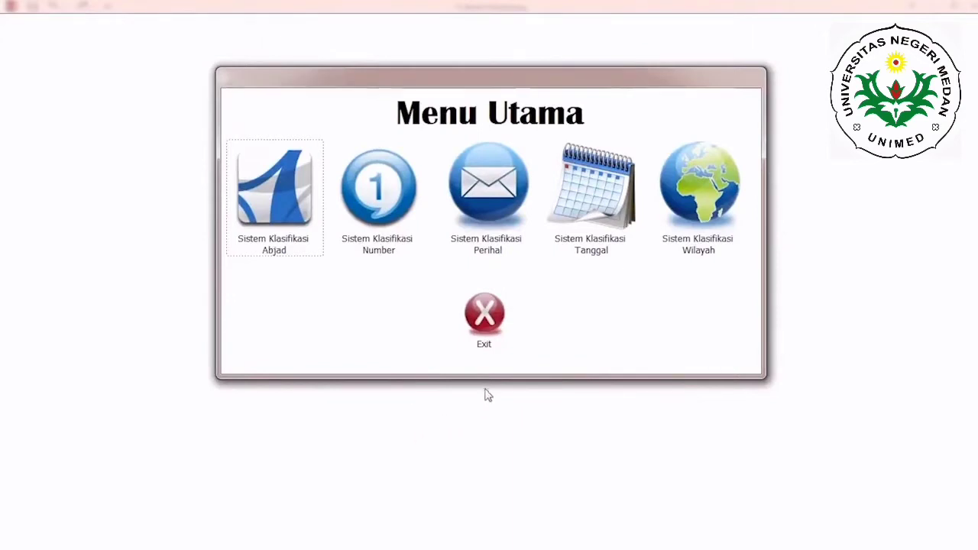
Step: Open the archive data entry form of the alphabetical classification system and start a new letter record
left_click(289, 197)
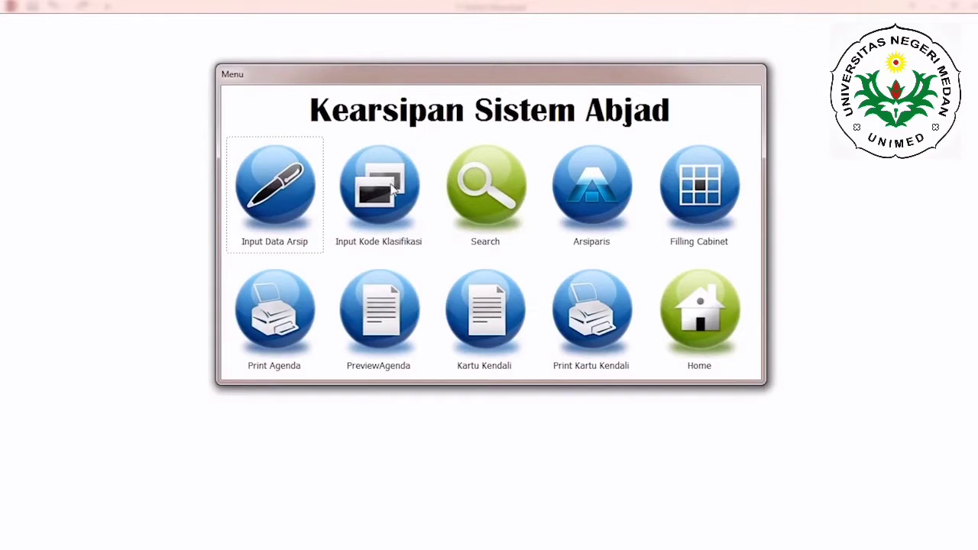
left_click(268, 212)
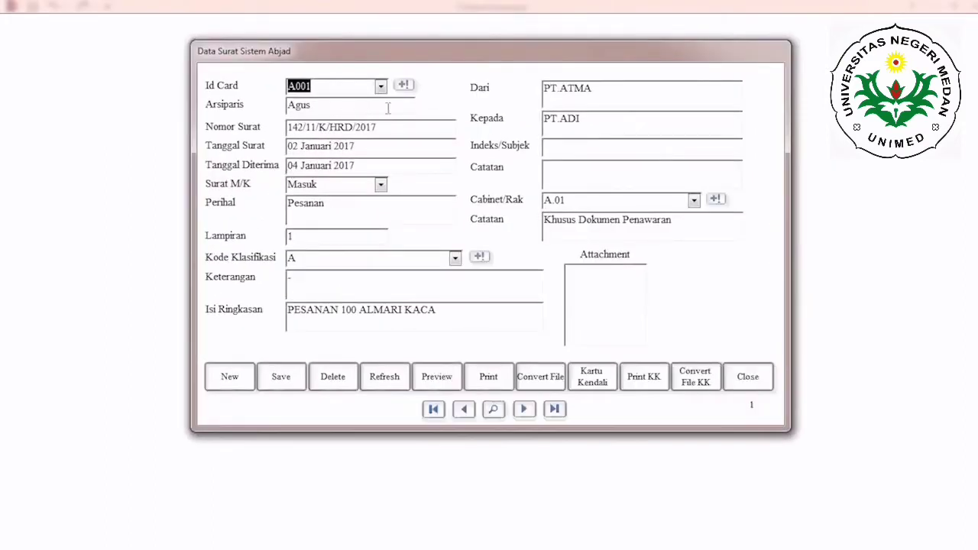
left_click(237, 379)
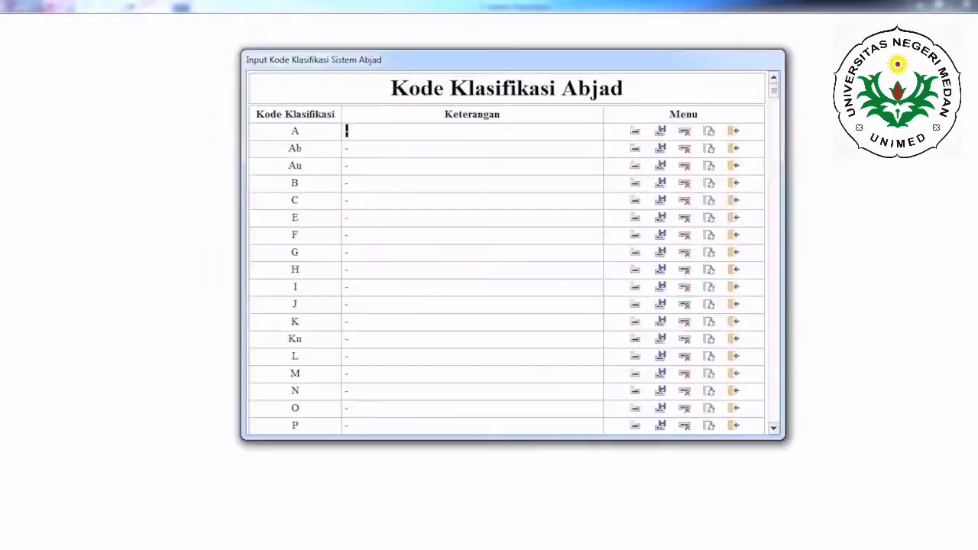
Step: Browse the list of alphabetical classification codes from A onward
left_click(299, 131)
scroll(504, 275, "down", 3)
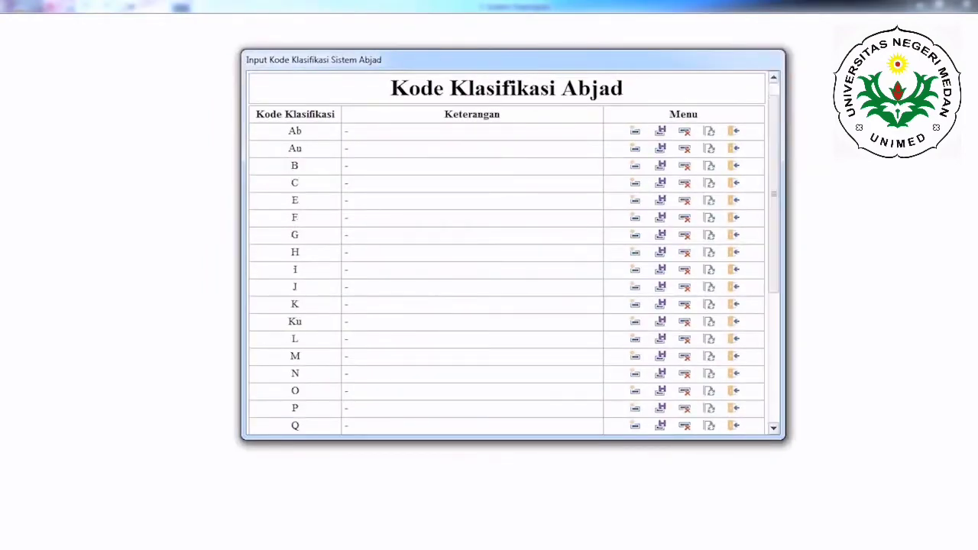
scroll(505, 275, "down", 4)
scroll(505, 275, "up", 4)
scroll(504, 275, "up", 2)
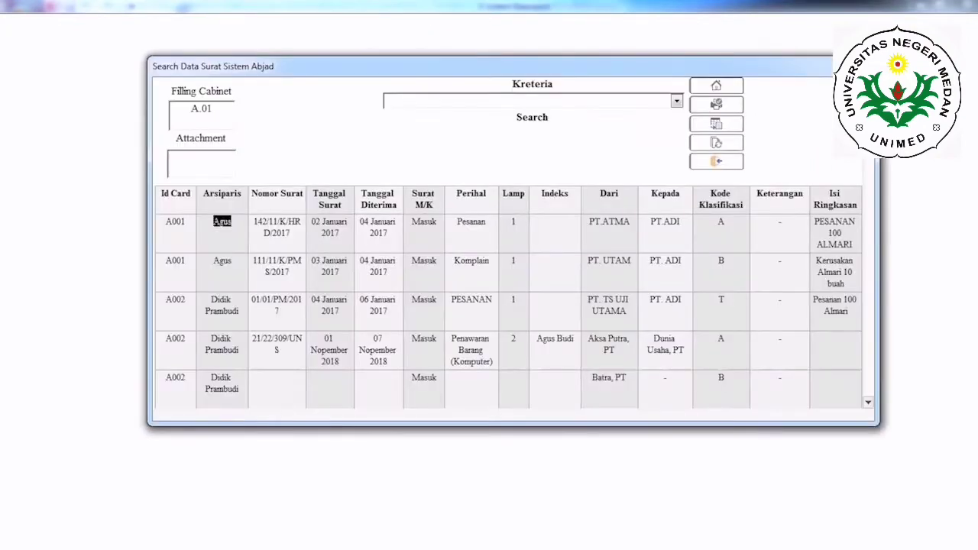
Step: Look through the letter records in the alphabetical system's search form
scroll(508, 298, "down", 6)
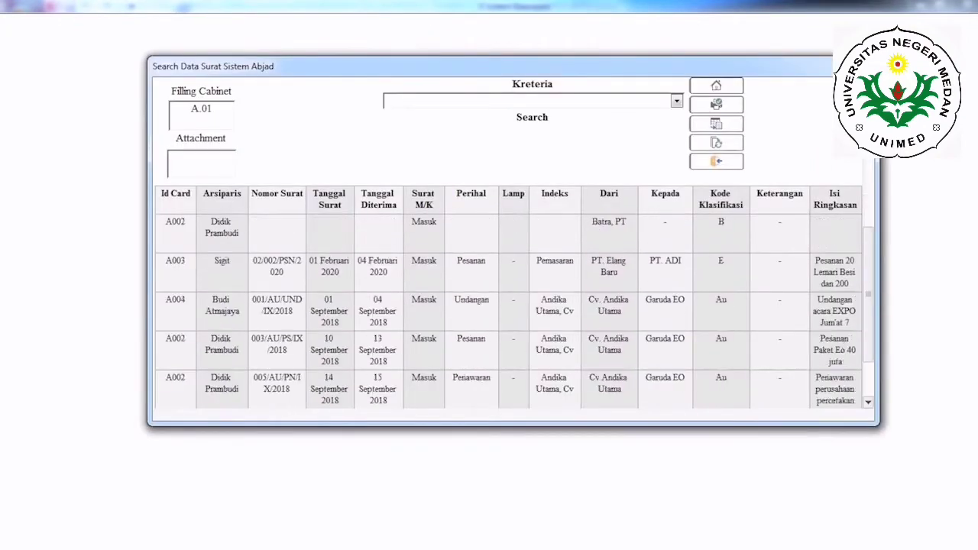
scroll(508, 298, "down", 1)
scroll(508, 298, "up", 7)
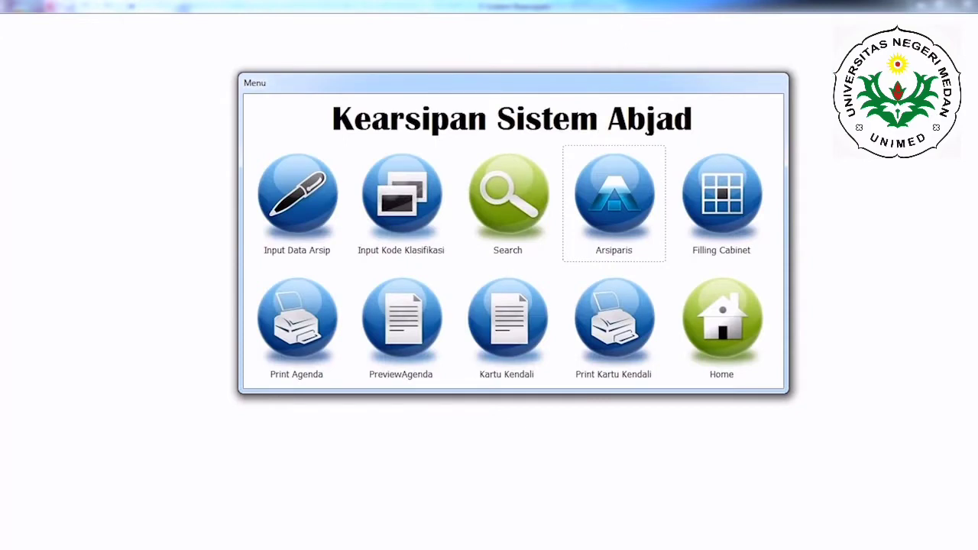
Step: Open the filling cabinet data, check the note for rack A.01 and close the form
left_click(613, 202)
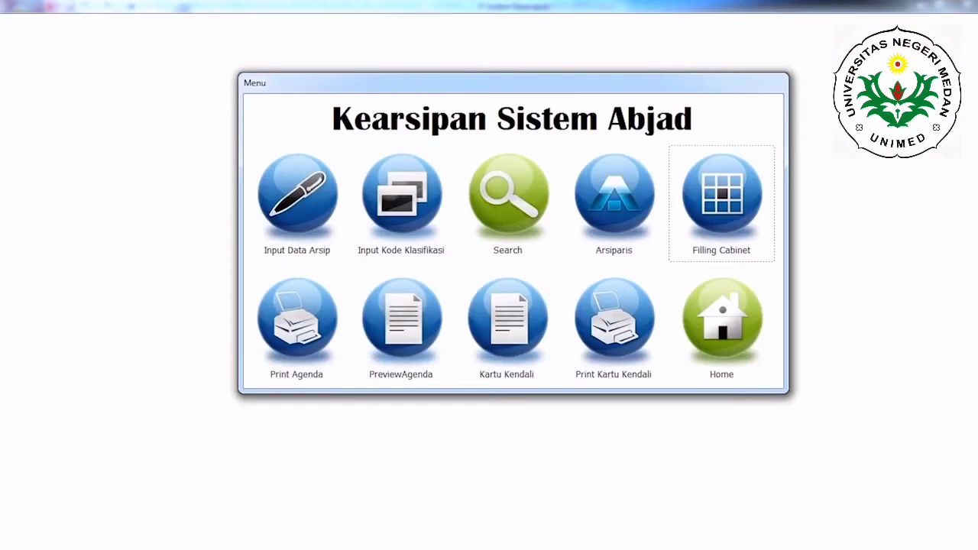
key("Return")
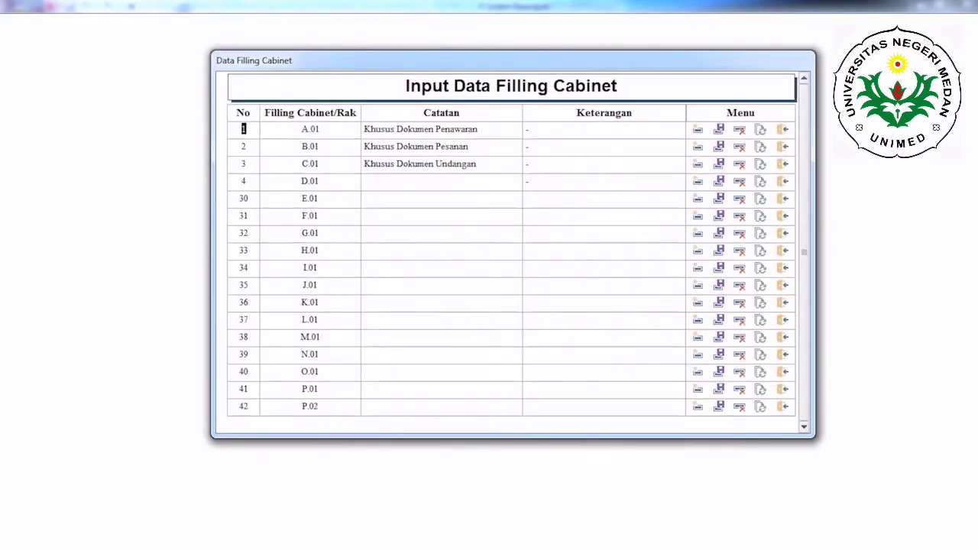
key("Tab")
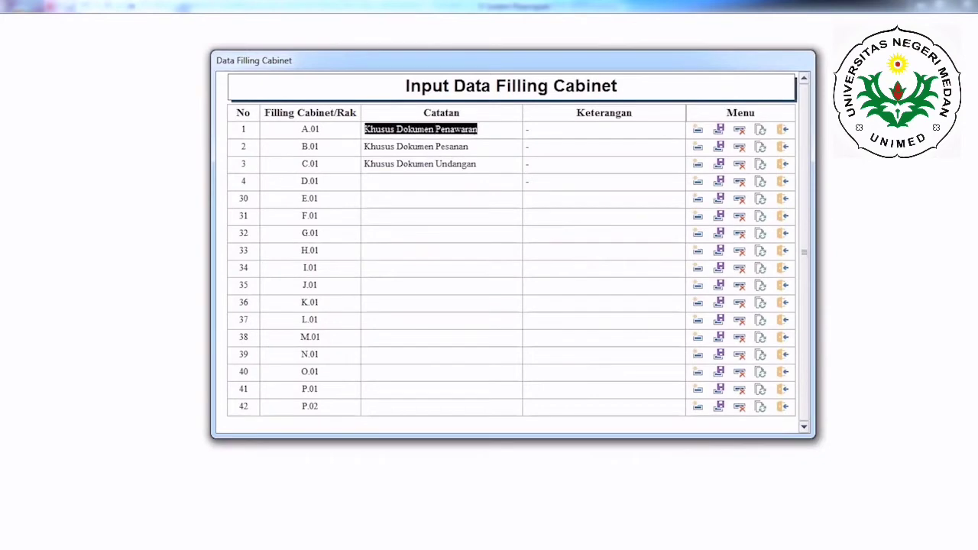
key("ctrl+w")
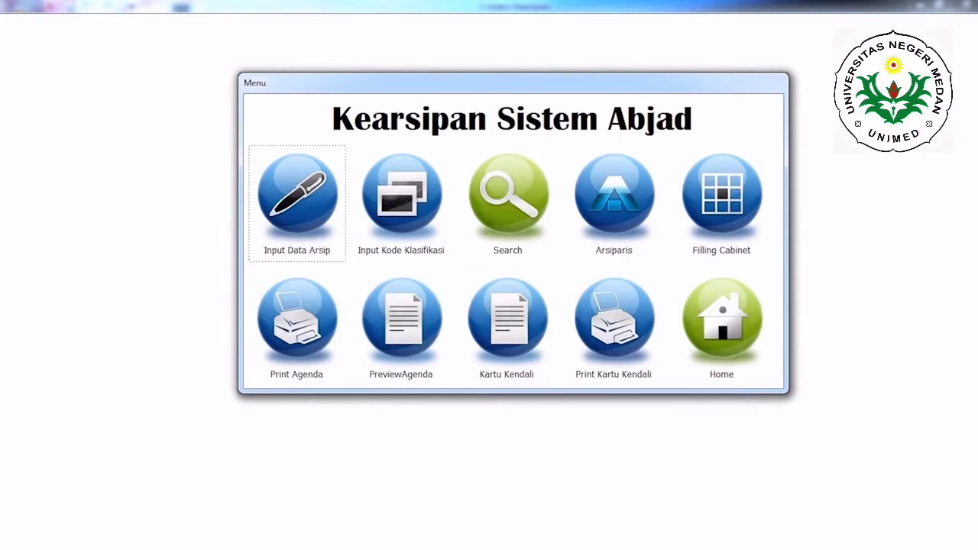
Step: Open the archivist data and inspect the photo, phone number and ID card fields
left_click(614, 203)
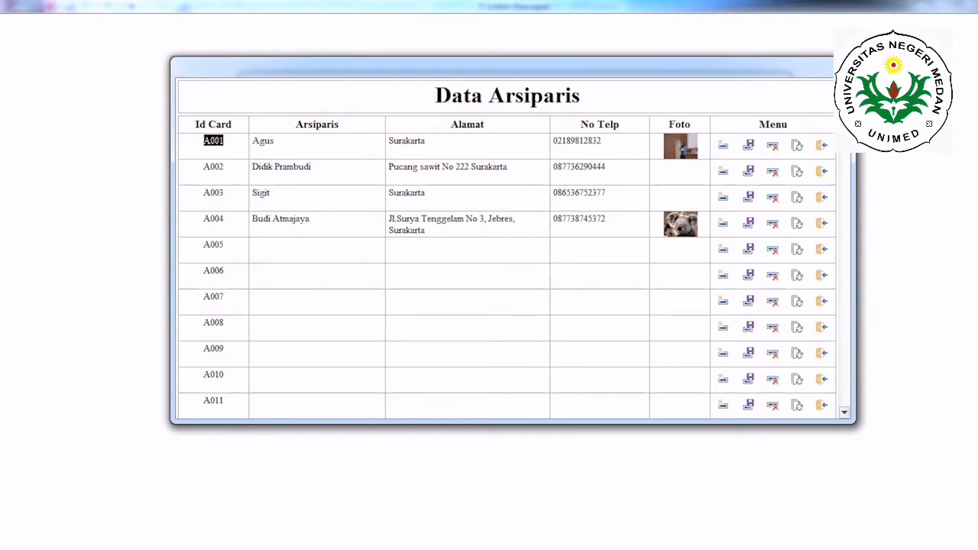
left_click(681, 276)
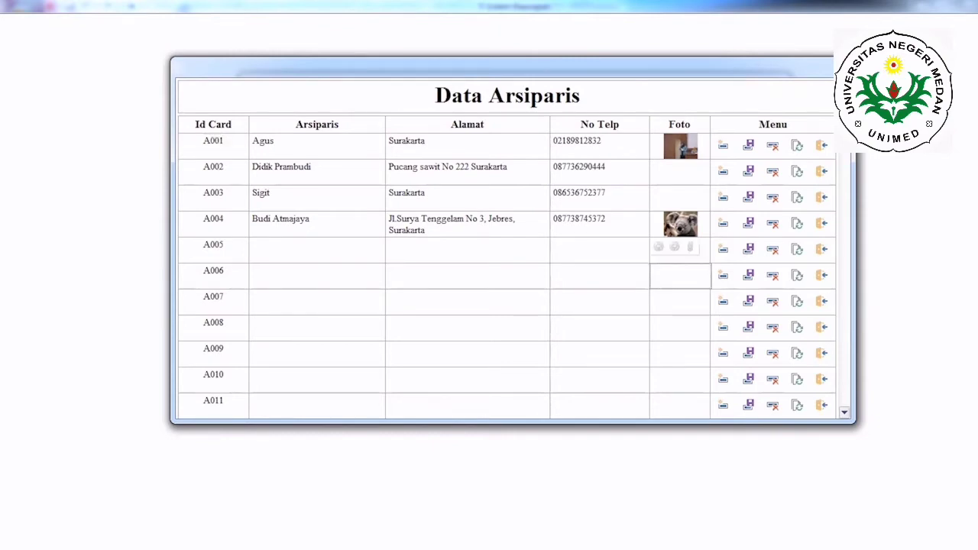
left_click(598, 276)
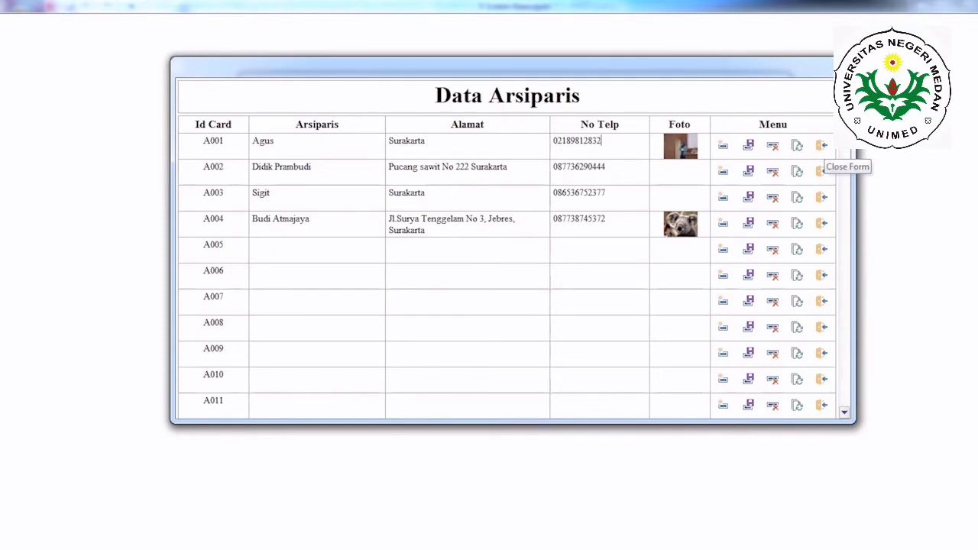
left_click(213, 140)
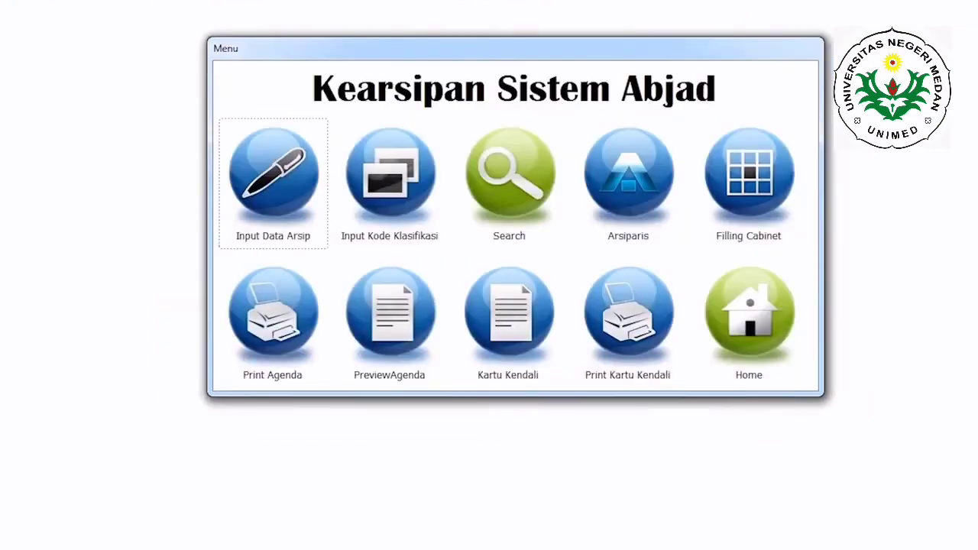
Step: Open the classification code form and examine the codes with their descriptions, including the A and Au entries
left_click(390, 182)
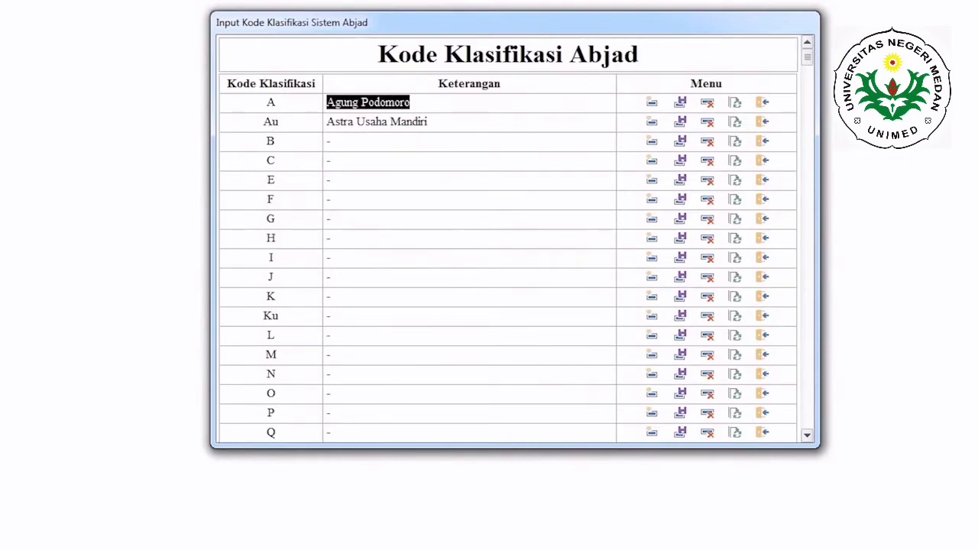
left_click(419, 121)
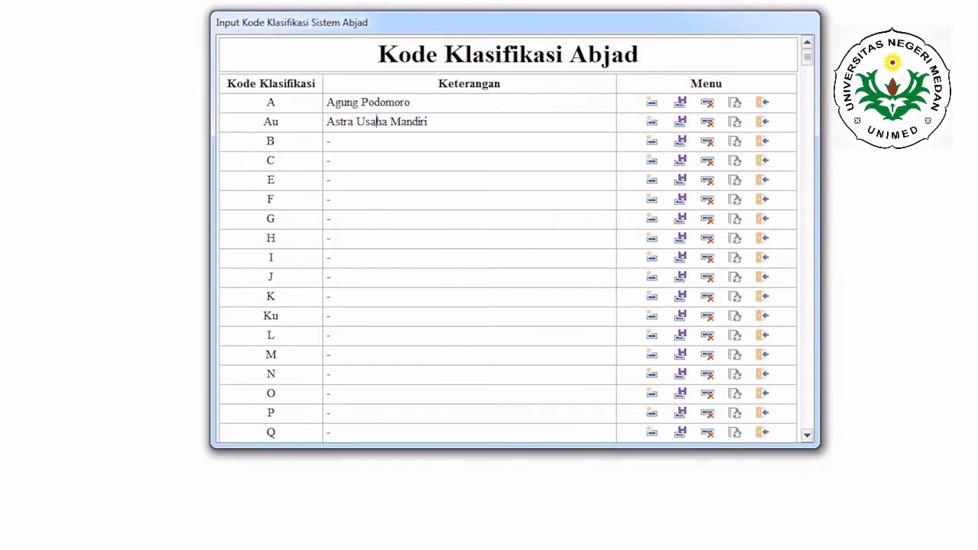
left_click(278, 121)
scroll(808, 84, "down", 1)
left_click_drag(808, 119, 809, 64)
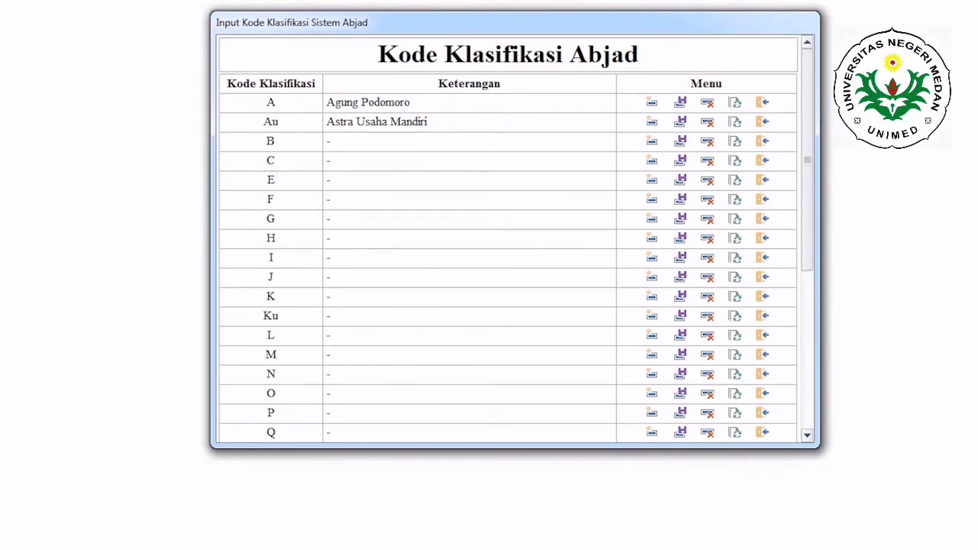
left_click(410, 102)
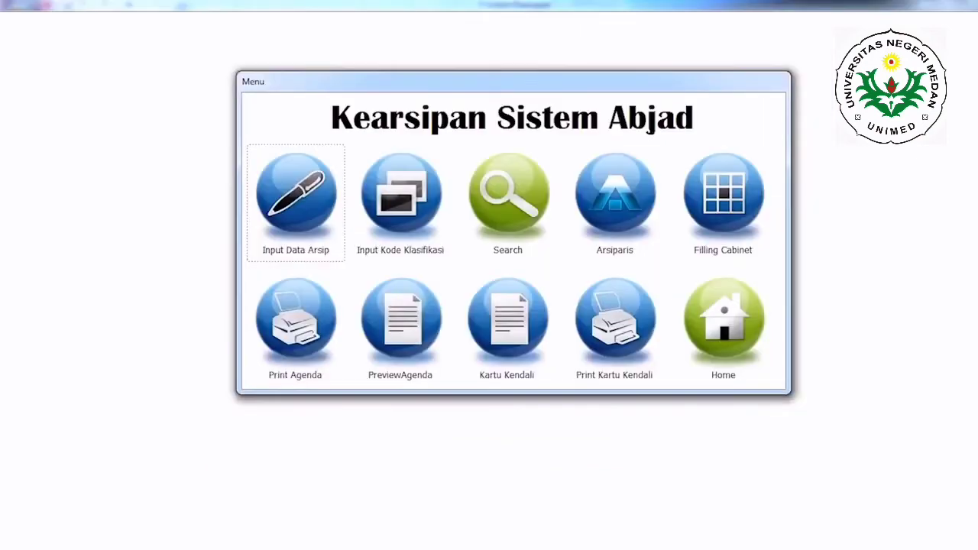
Step: Open the filling cabinet form and inspect the rack list, starting with rack A.01
left_click(723, 202)
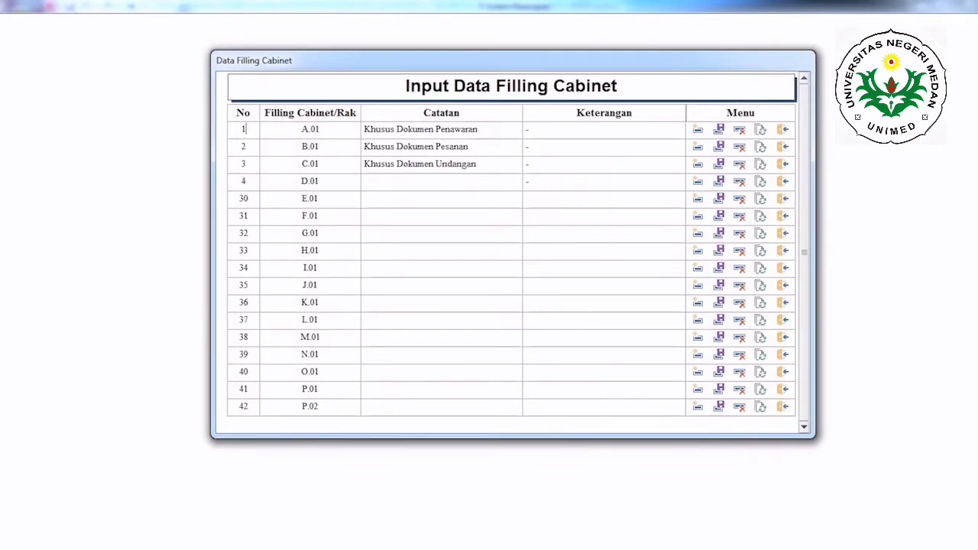
left_click(804, 195)
left_click(319, 129)
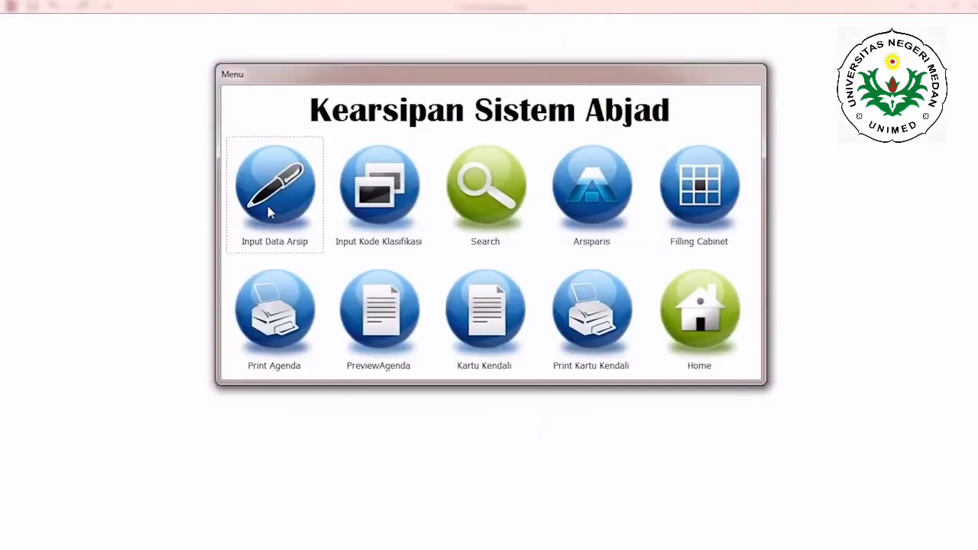
Step: Create a new letter record in the archive data form and assign the second archivist's ID card to it
left_click(267, 207)
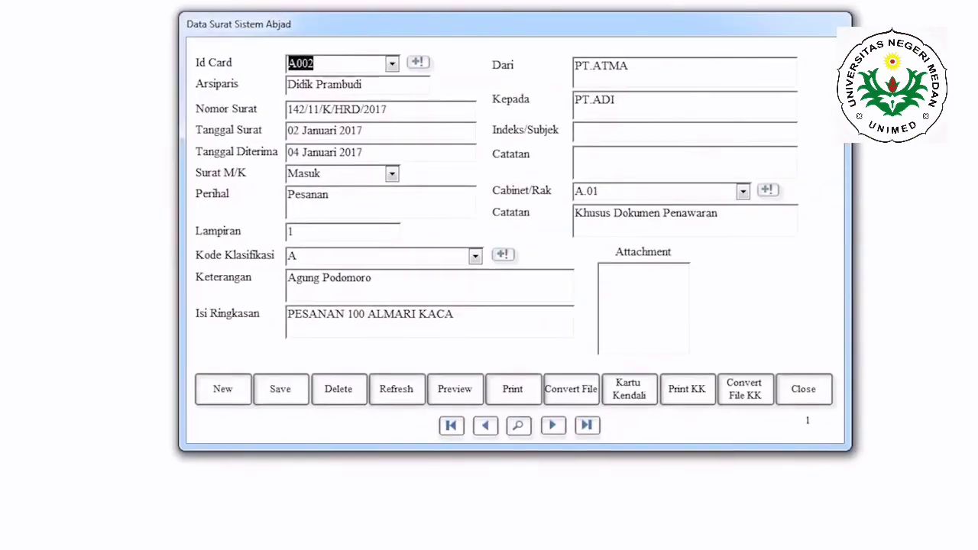
left_click(280, 389)
left_click(223, 390)
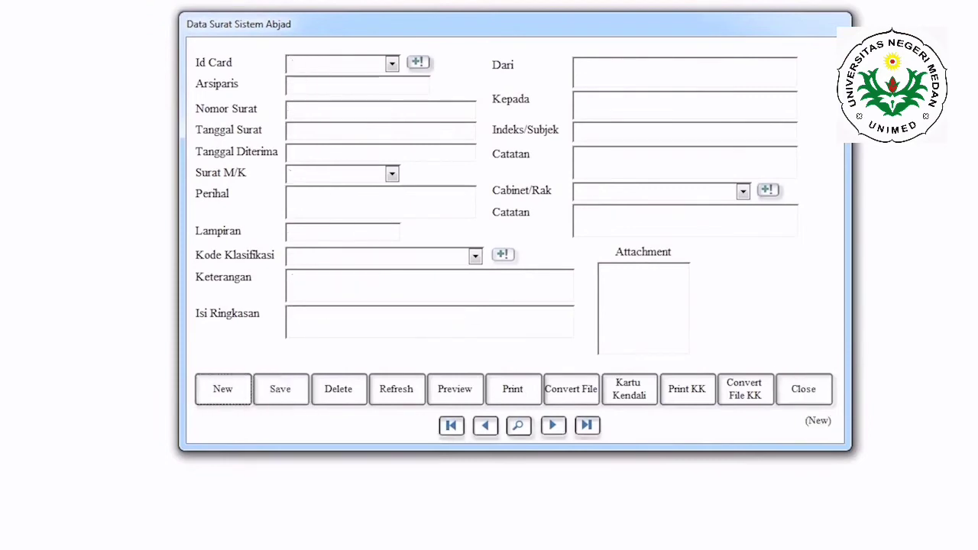
left_click(392, 64)
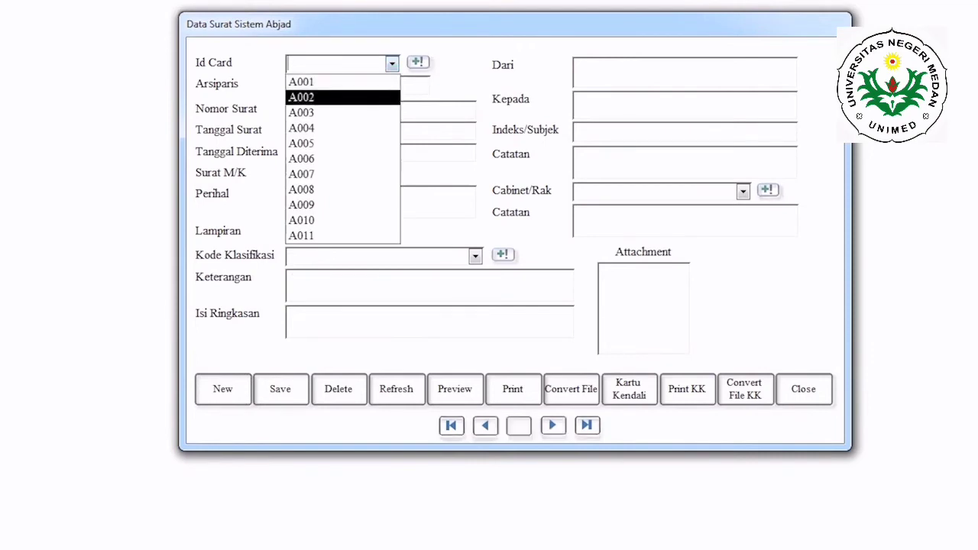
left_click(329, 97)
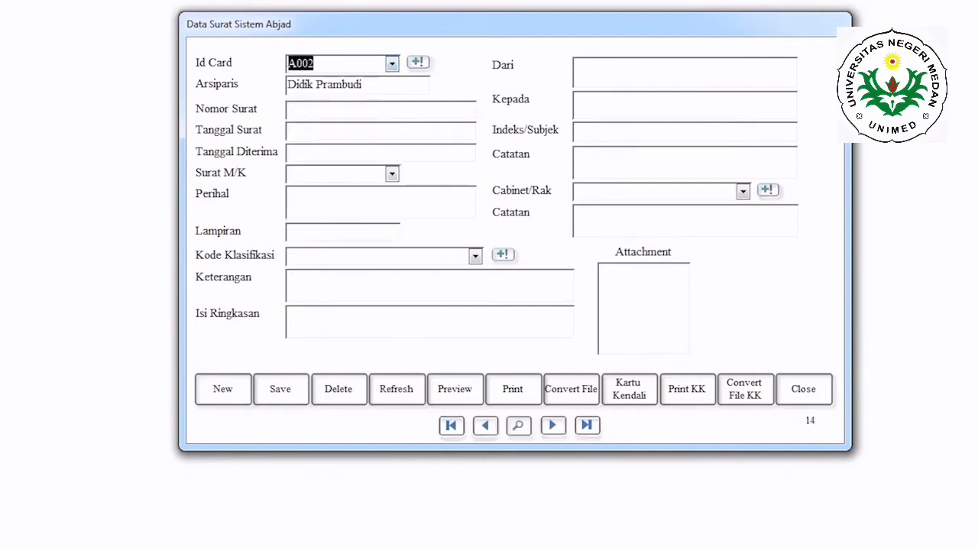
Step: Go through the new record's empty letter number, letter date, received date and subject matter fields
left_click(344, 110)
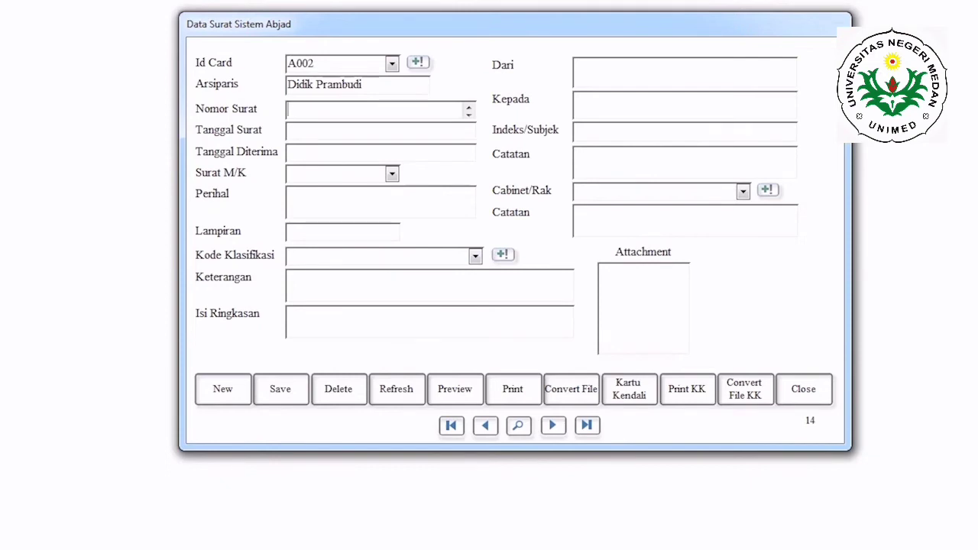
left_click(344, 132)
left_click(344, 153)
left_click(344, 200)
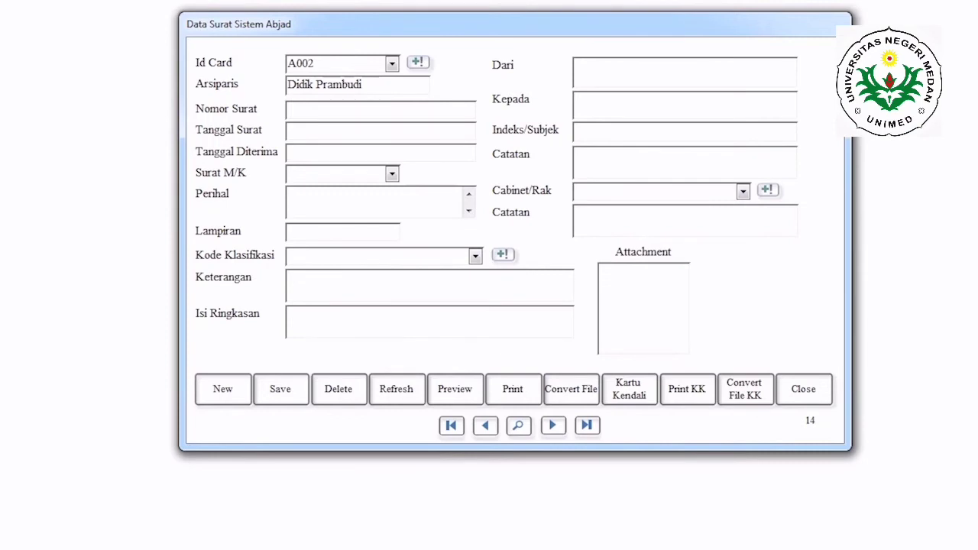
key("Tab")
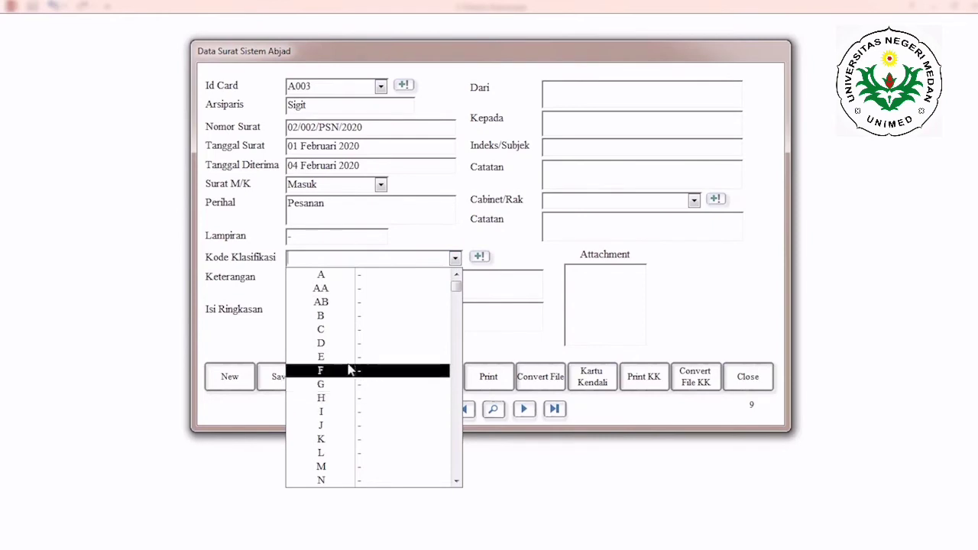
Step: Set the letter's classification code to E, sender to PT. Elang Baru, recipient to PT. ADI and index/subject to Pemasaran
left_click(320, 357)
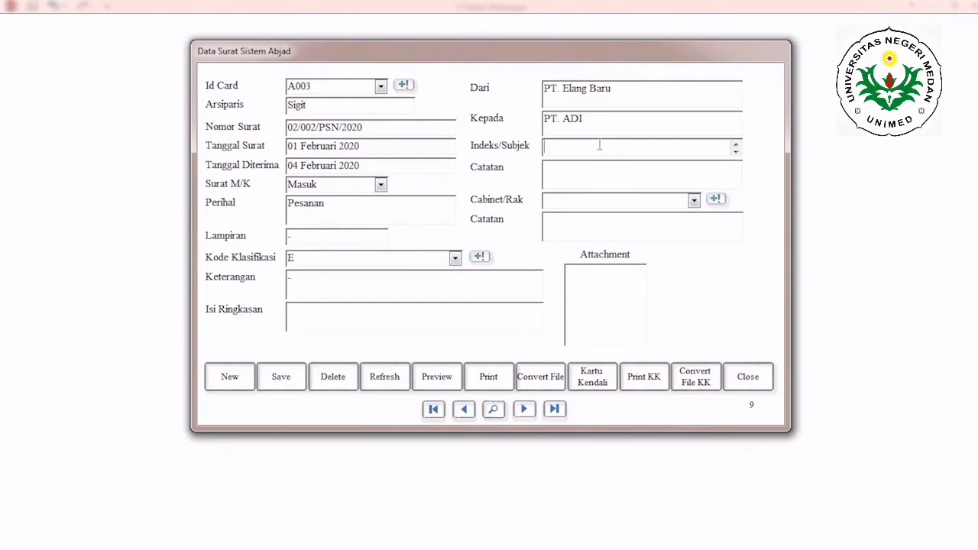
left_click(600, 145)
type("Pemasaran")
Step: Add the note "Segera di tindak lanjuti" and enter the summary "Pesanan 20 Lemari Besi dan 200 Pasang Kursi dan Meja"
left_click(601, 176)
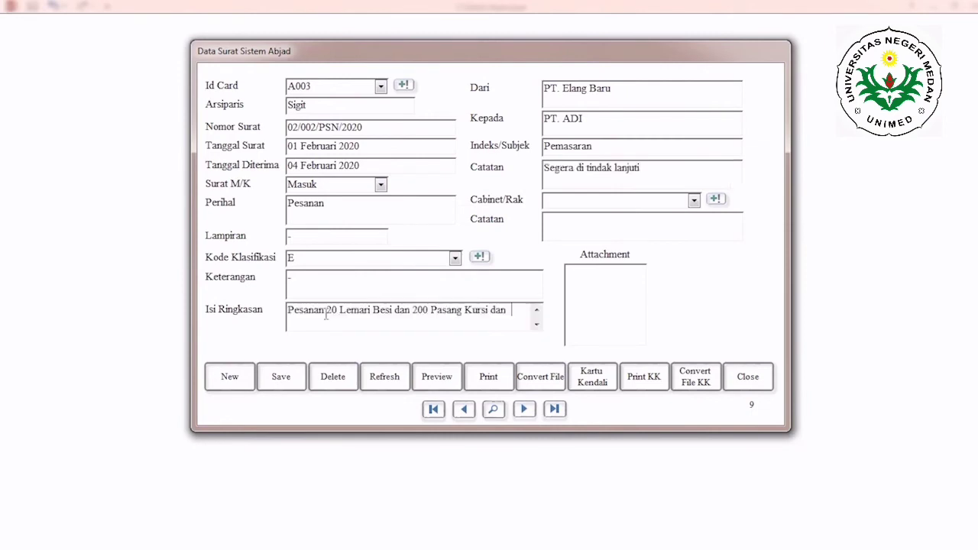
type("meja")
left_click(517, 311)
key("BackSpace")
type("M")
Step: Set the letter's cabinet/rack to B.01 and open the file chooser for adding an attachment
left_click(693, 200)
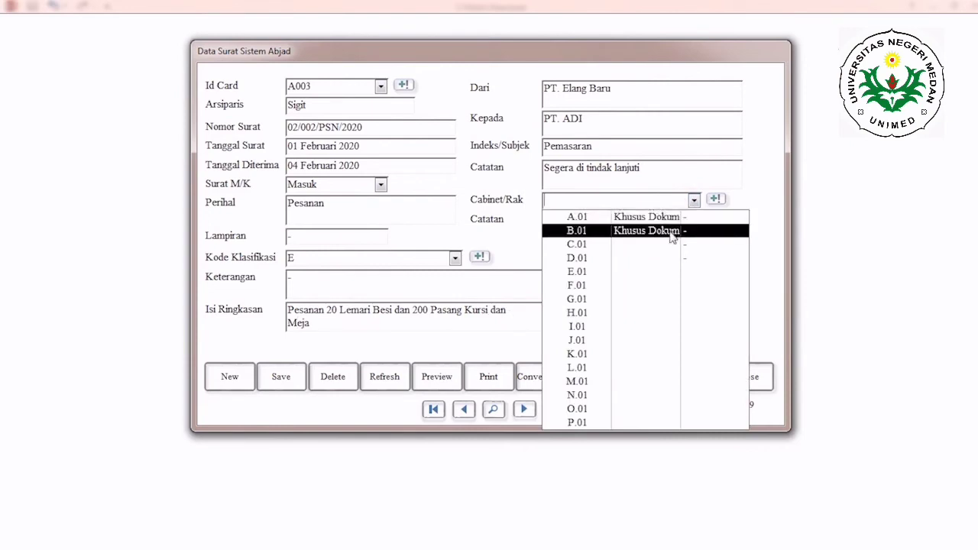
left_click(673, 231)
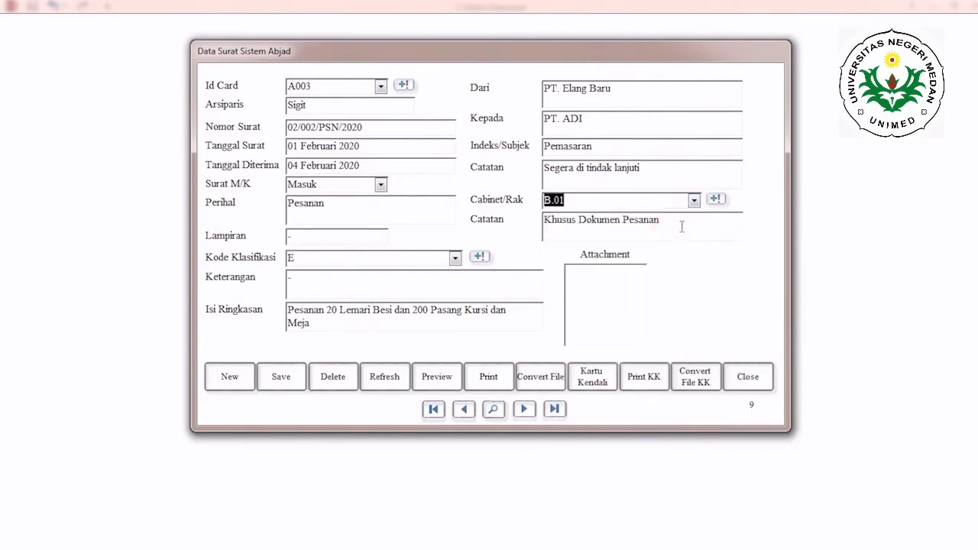
left_click(594, 289)
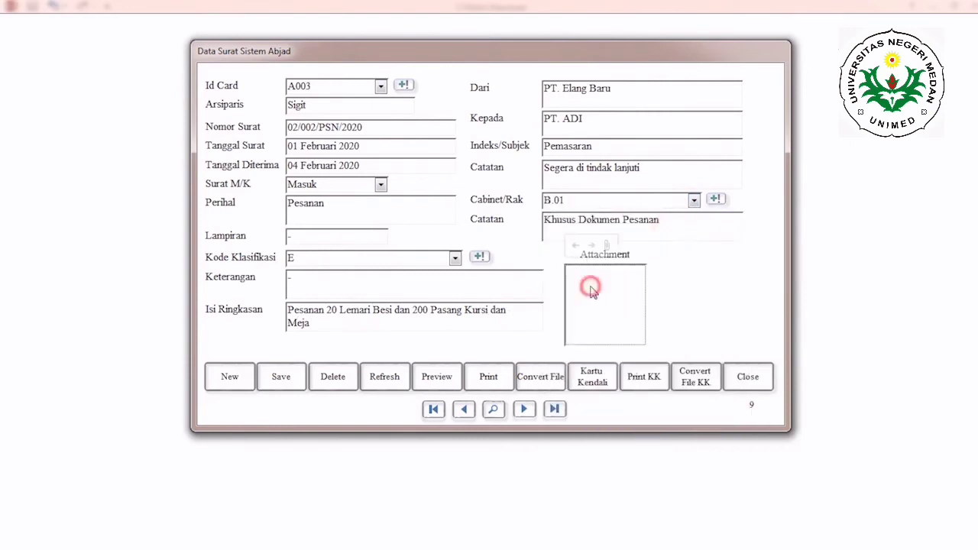
left_click(606, 246)
left_click(602, 222)
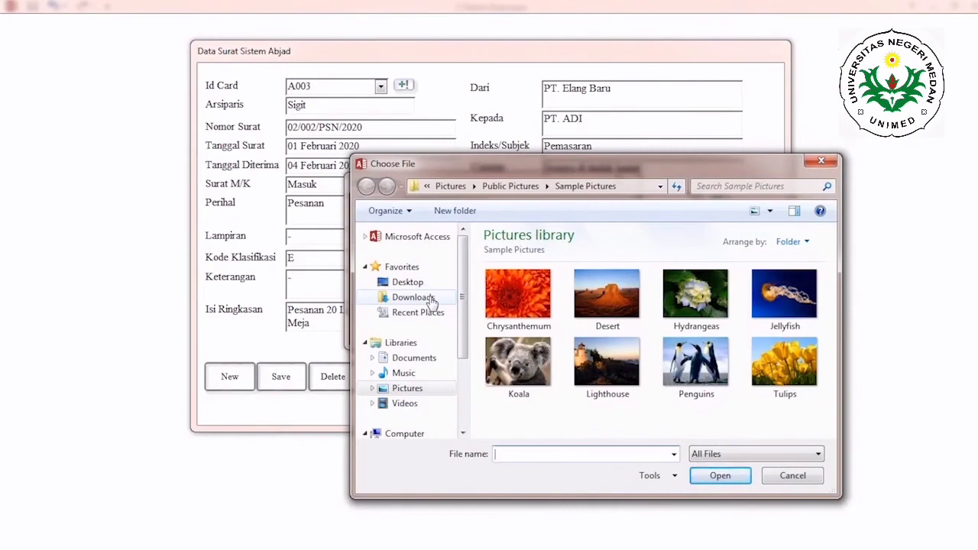
left_click(408, 361)
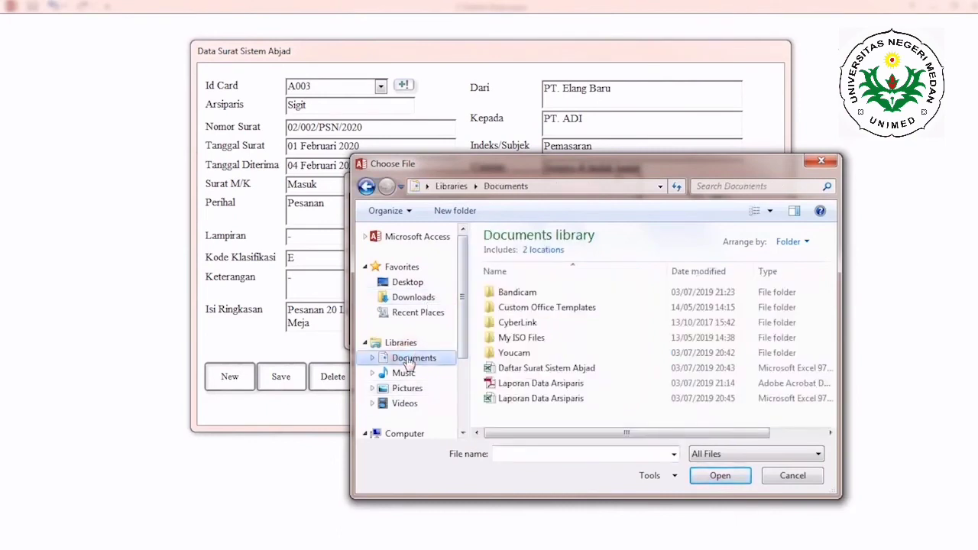
left_click_drag(461, 310, 462, 369)
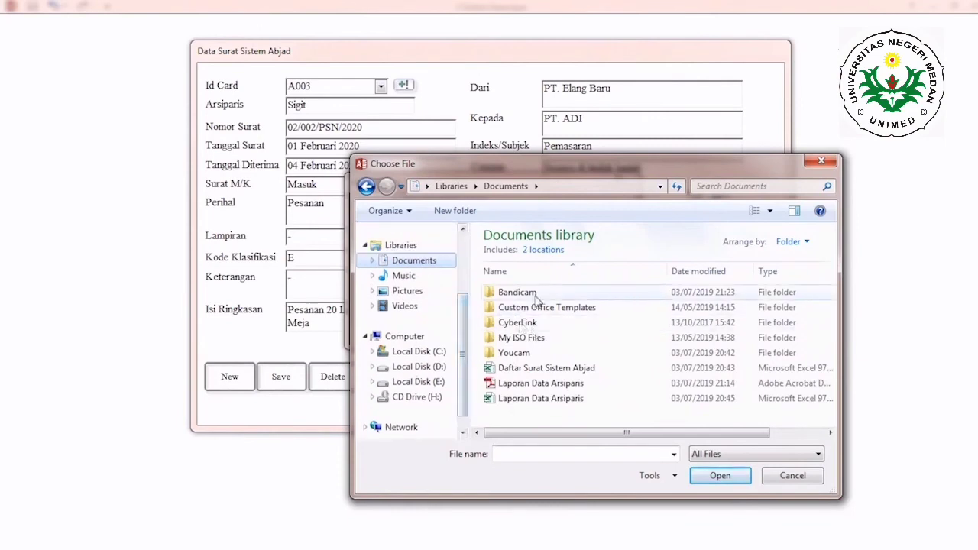
left_click(578, 384)
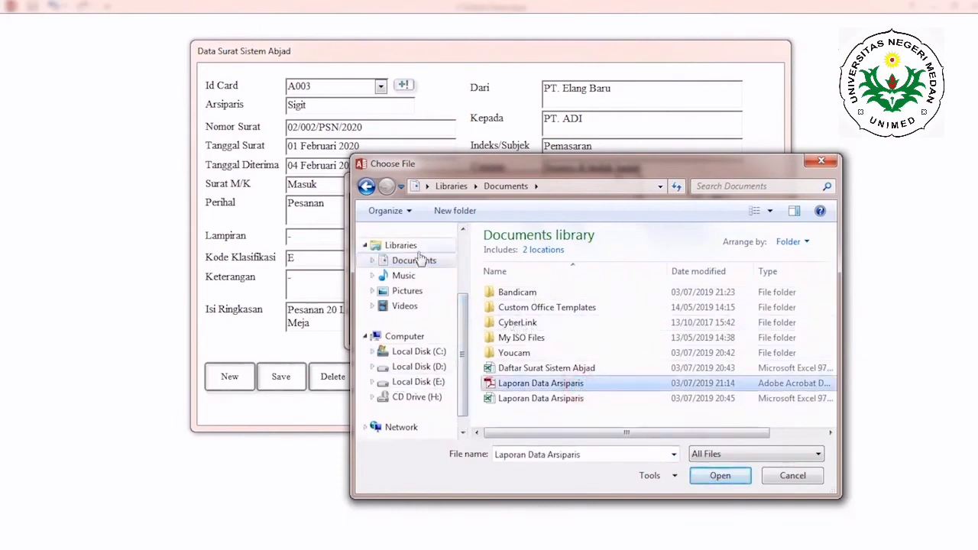
left_click_drag(462, 339, 465, 273)
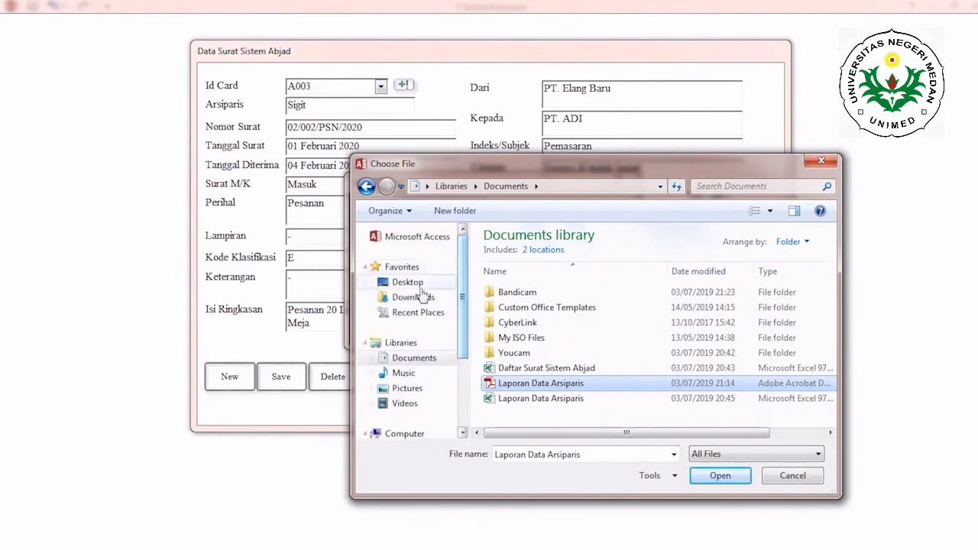
Step: Attach the PDF 15.04.227_dp from the Downloads folder to the letter and save the record
left_click(403, 297)
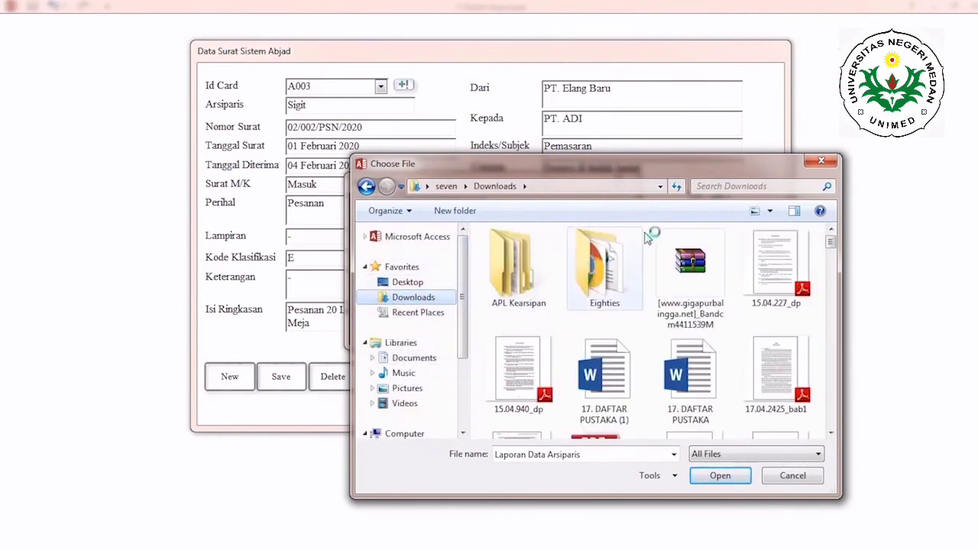
left_click(759, 246)
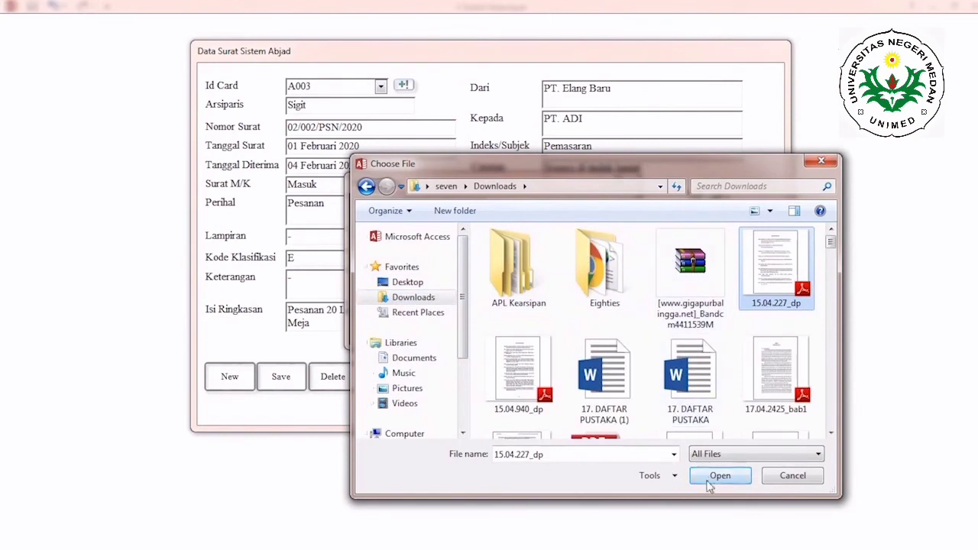
left_click(719, 475)
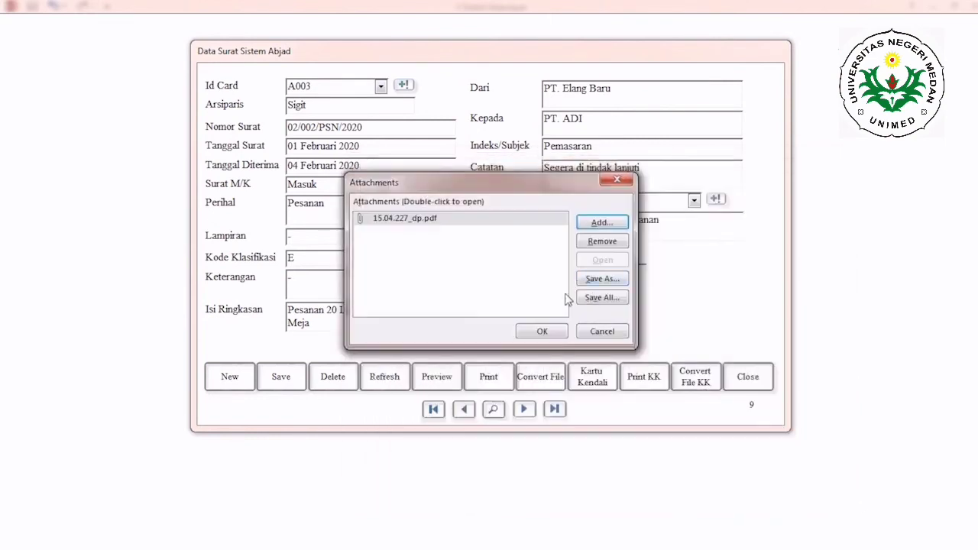
left_click(541, 331)
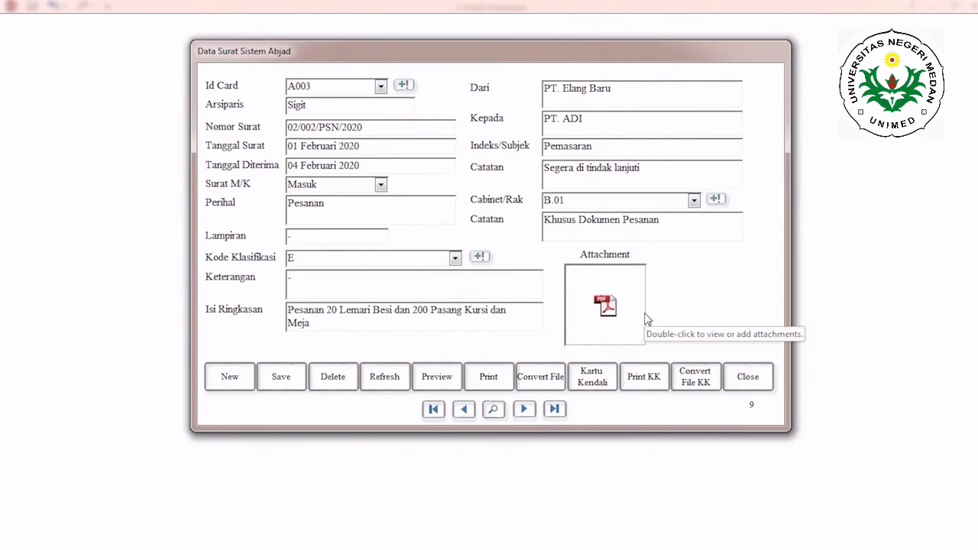
left_click(269, 386)
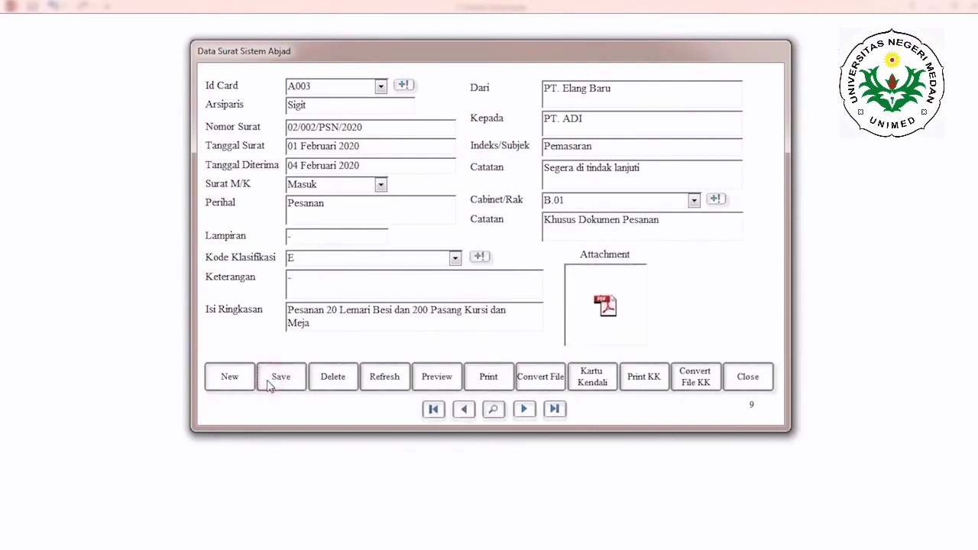
Step: Preview the letter record and examine its Kartu Kendali control card at a readable size
left_click(432, 378)
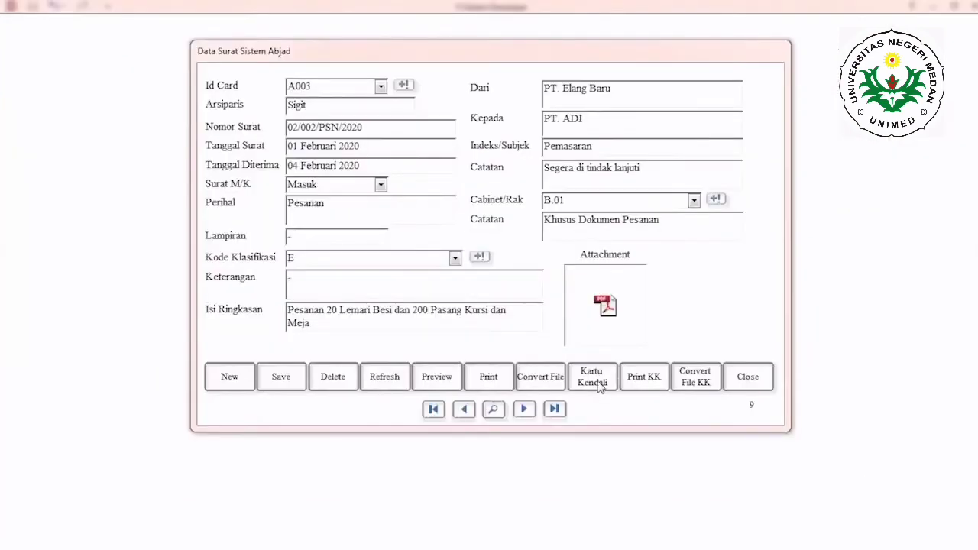
left_click(599, 386)
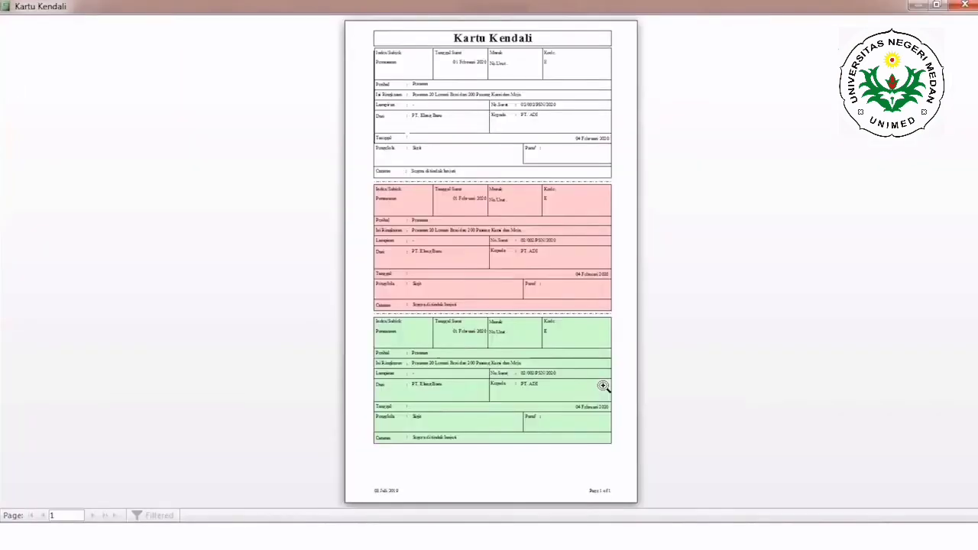
left_click(394, 60)
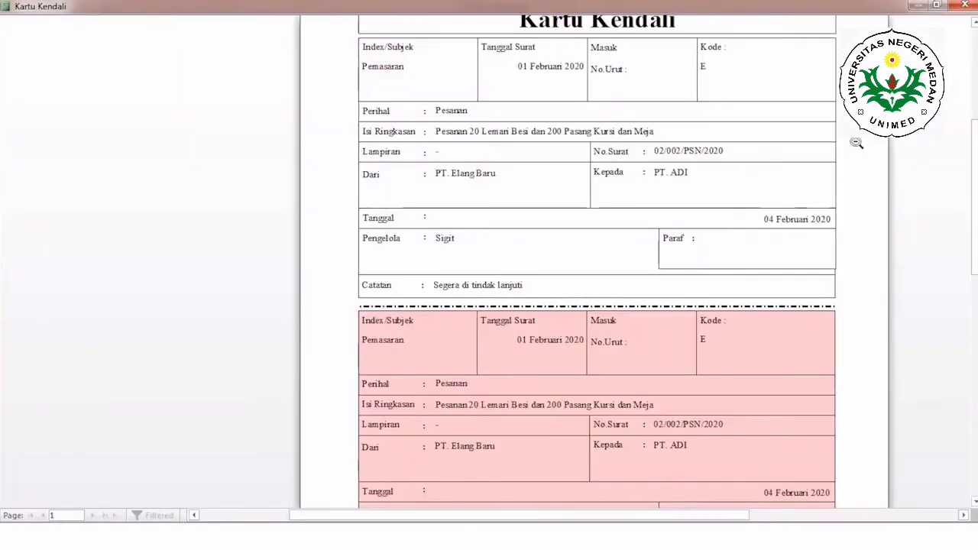
scroll(562, 93, "up", 2)
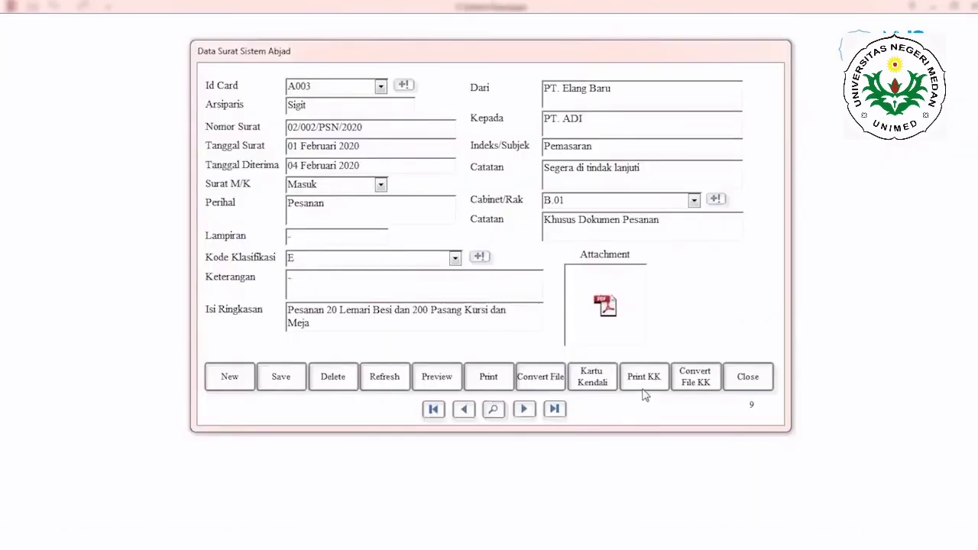
Step: Export the control card in PDF format as Kartu Kendali Sistem Abjad to the Documents library, and return to the Kearsipan Sistem Abjad menu
left_click(695, 378)
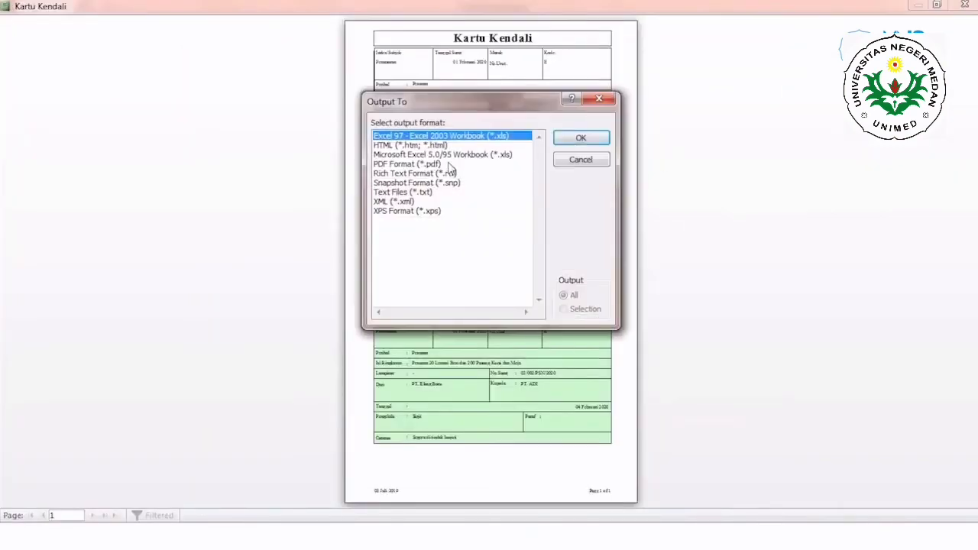
left_click(452, 164)
left_click(580, 139)
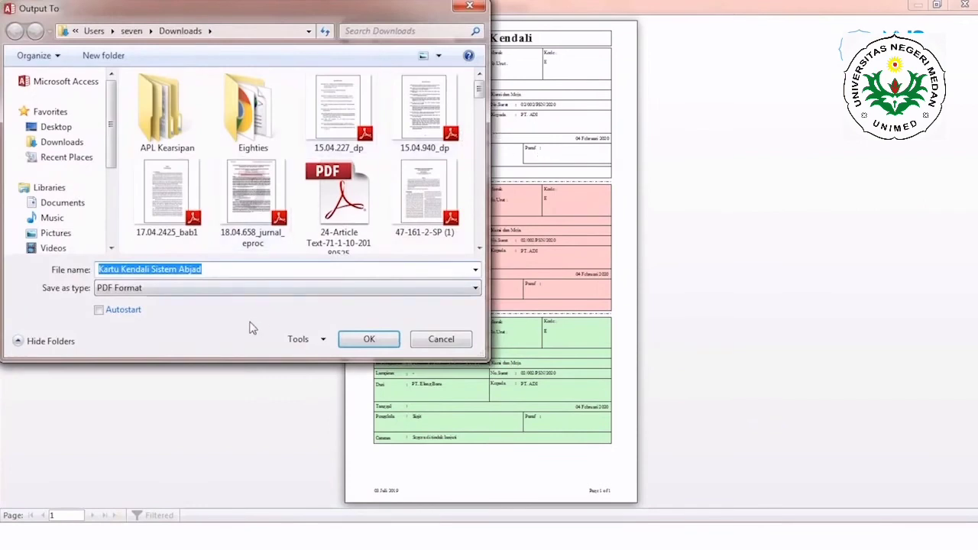
left_click(53, 200)
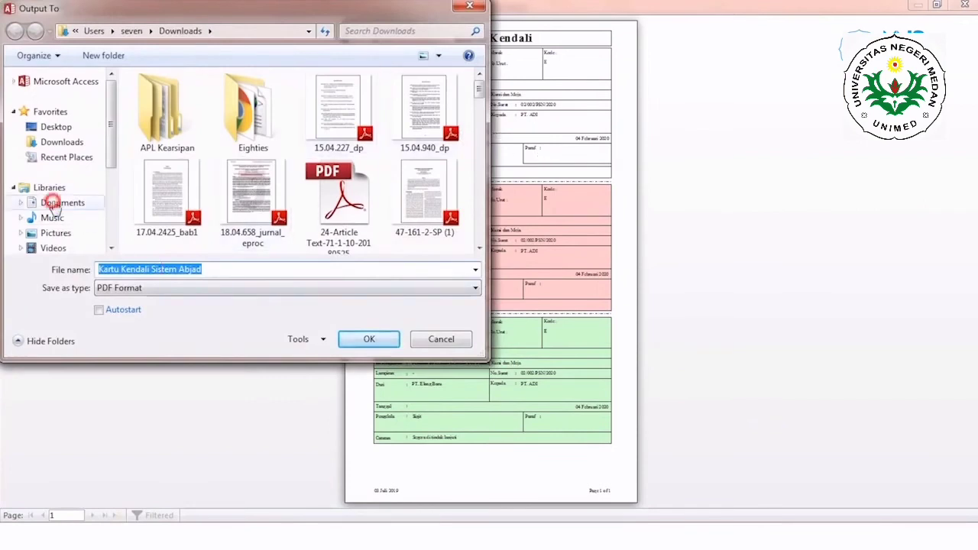
left_click(363, 341)
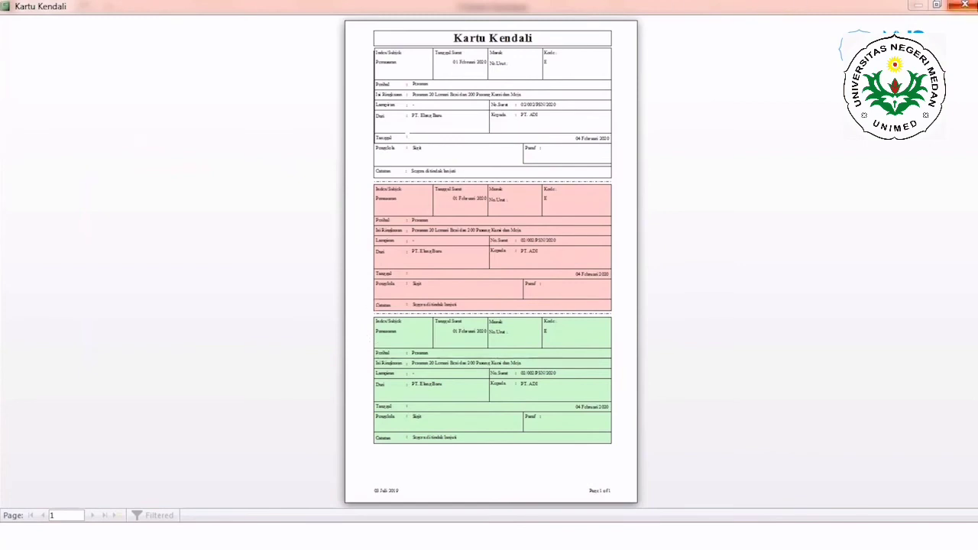
left_click(963, 5)
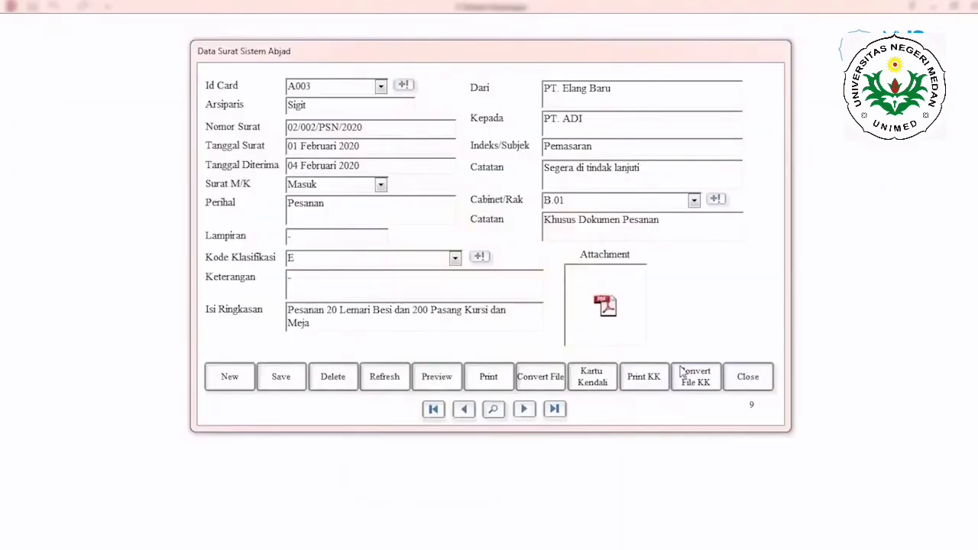
left_click(748, 377)
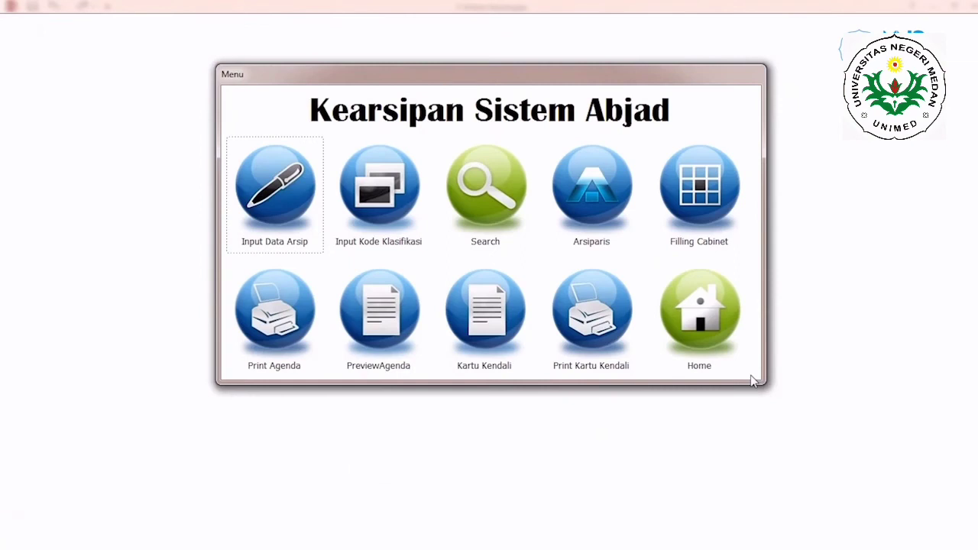